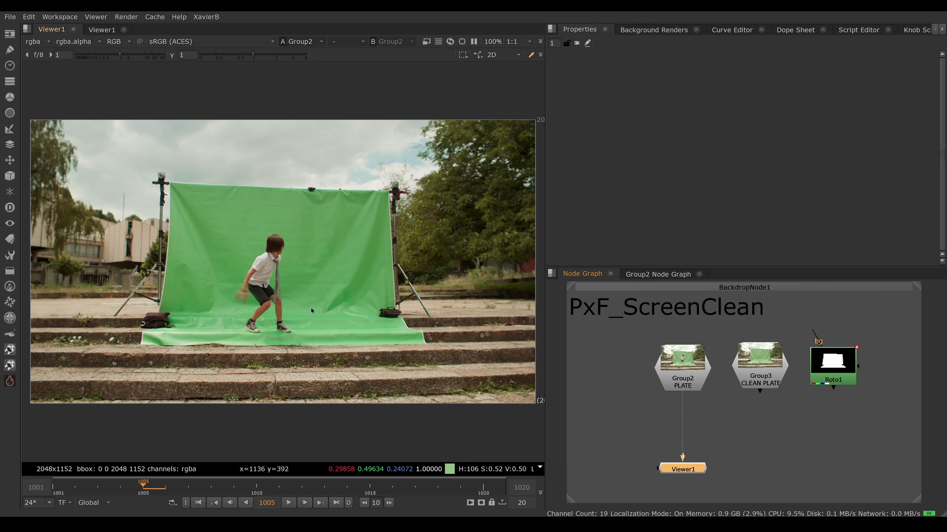
Step: View the CLEAN PLATE node in the viewer and examine the green screen area
click(757, 352)
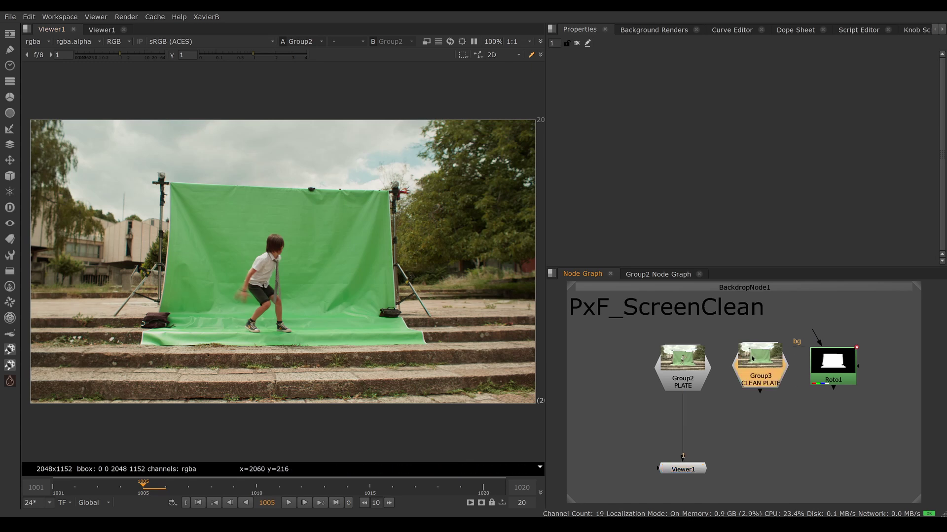
key(1)
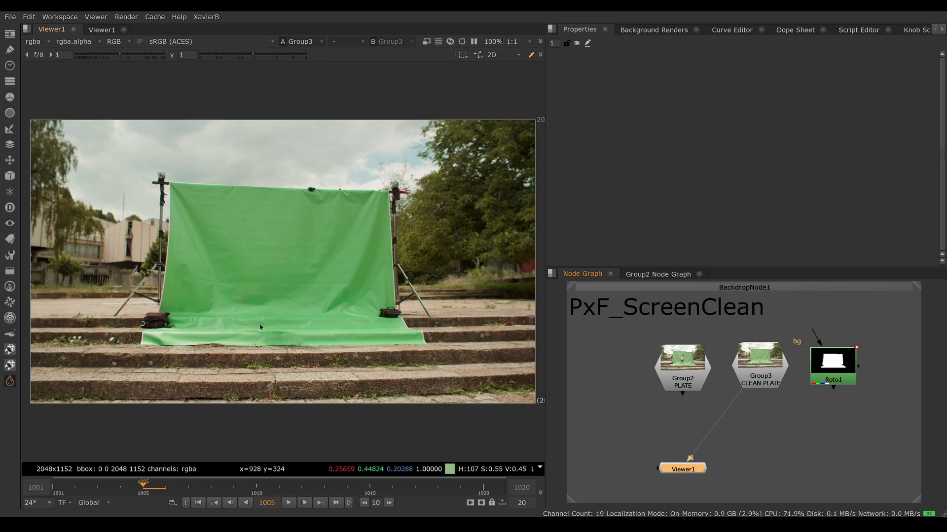
ctrl+shift+drag(215, 213, 307, 344)
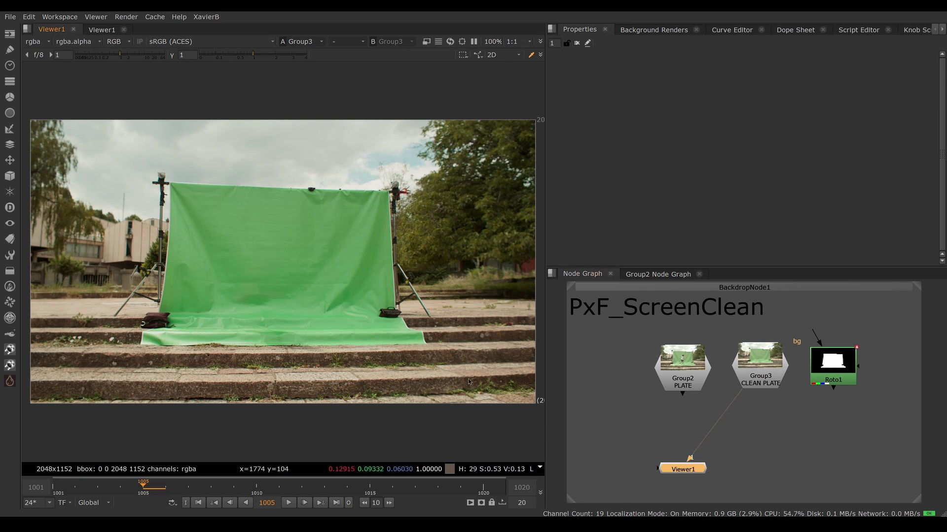
drag(692, 456, 737, 398)
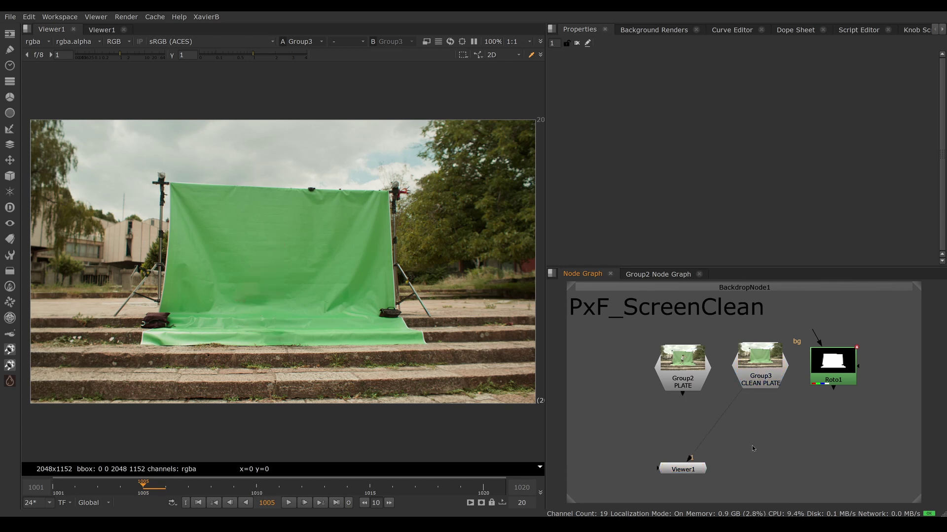
Step: Add an IBKGizmo keyer, wiring its fg input to the PLATE node and its c input to the CLEAN PLATE node
key(Tab)
text(ibkg)
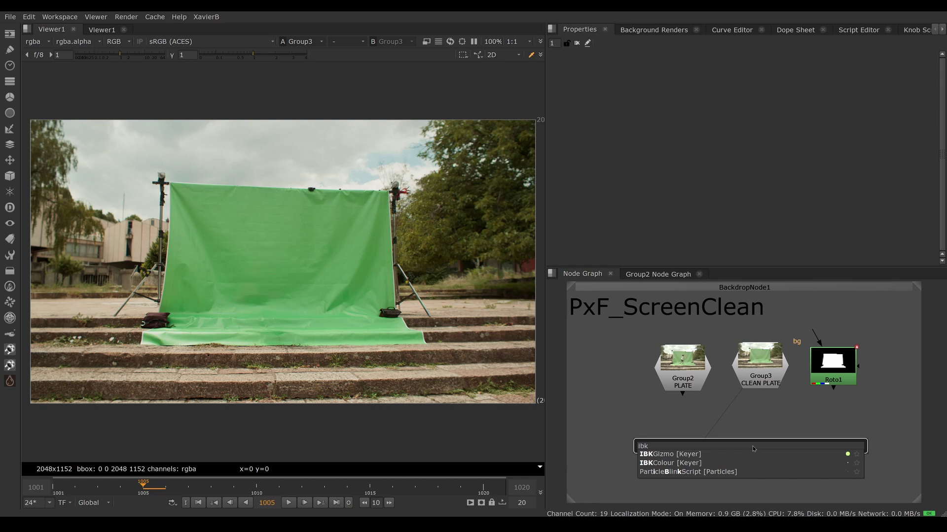
key(Return)
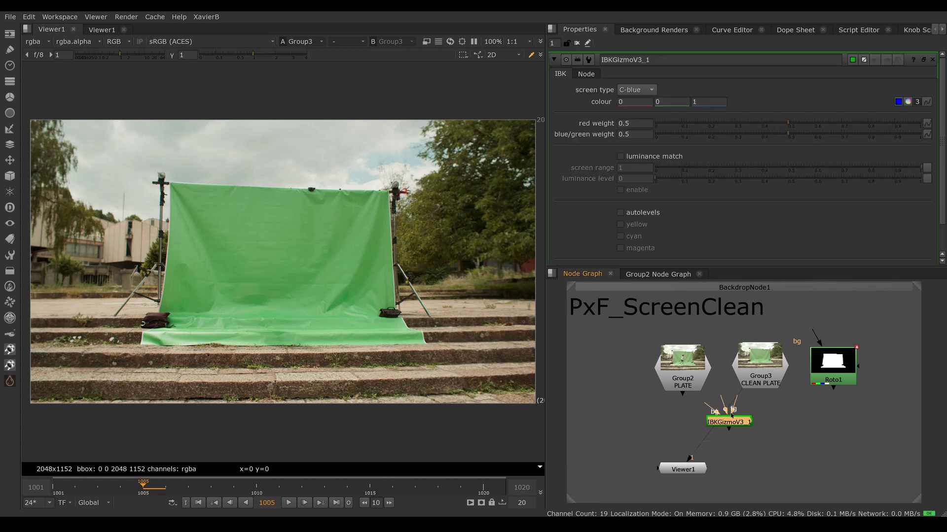
drag(732, 416, 758, 376)
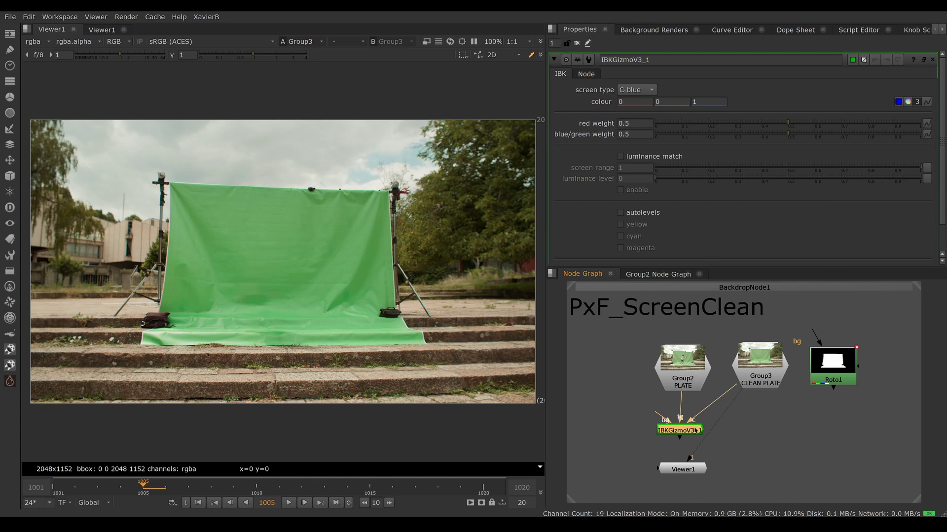
Step: View the IBKGizmo output and set its screen type to C-green
key(1)
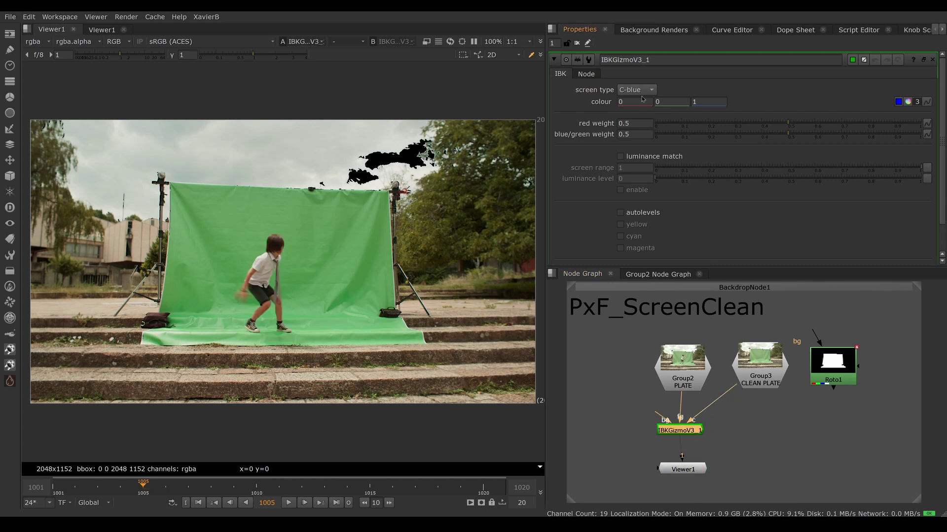
click(643, 94)
click(636, 90)
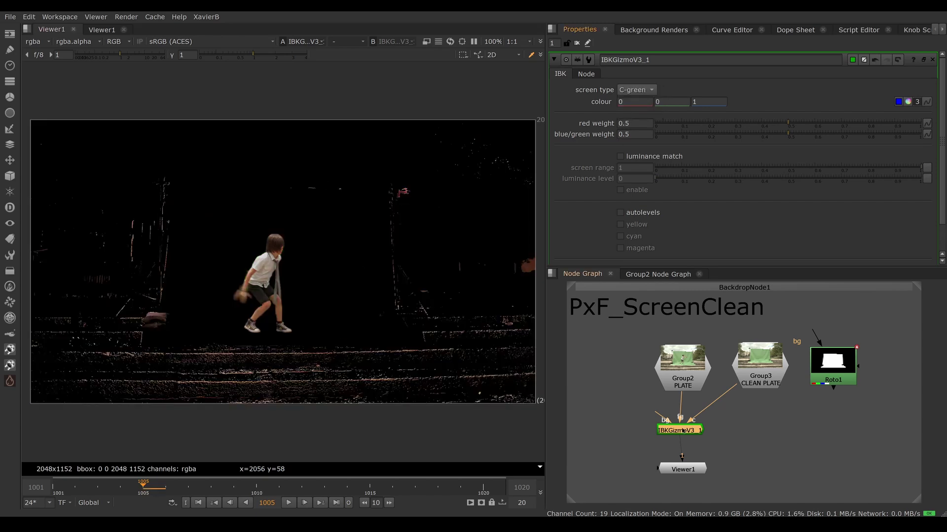
Step: Compare the original PLATE with the IBKGizmo result, viewing the key's alpha channel
click(688, 374)
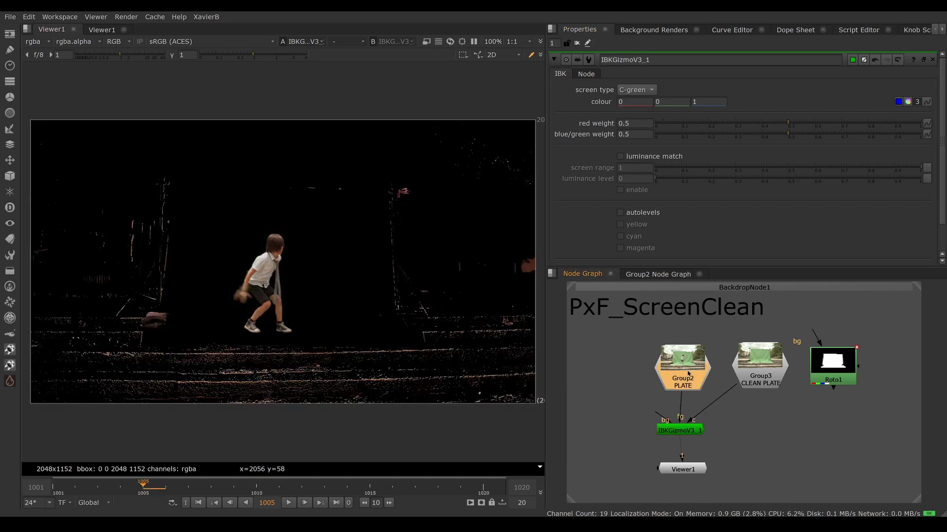
key(1)
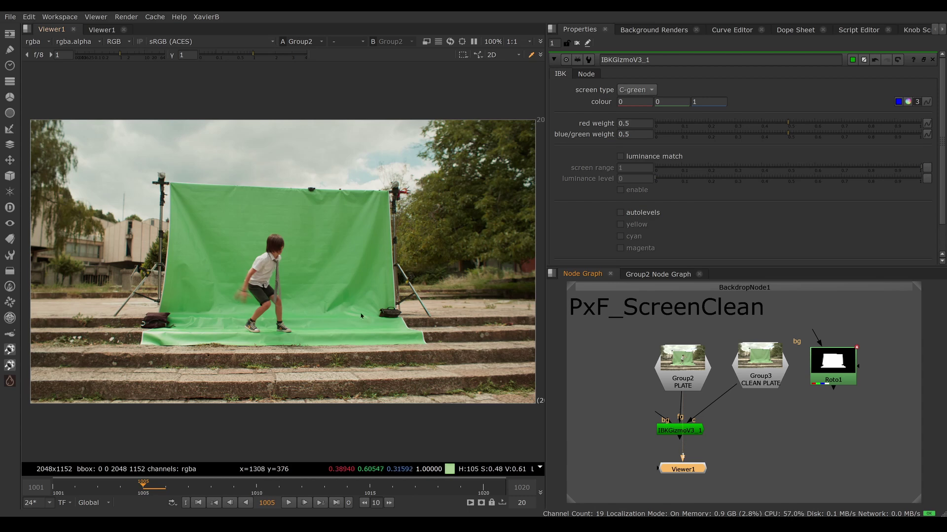
click(767, 381)
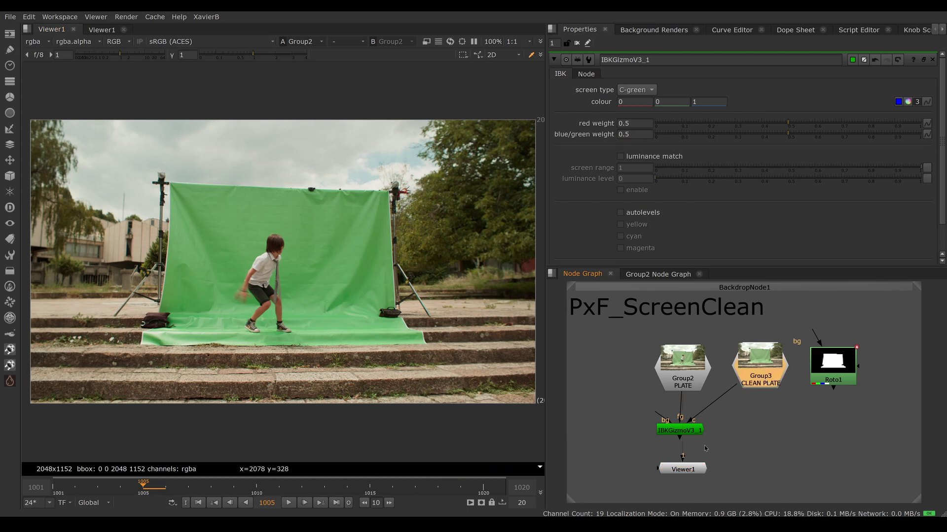
click(695, 430)
key(1)
key(a)
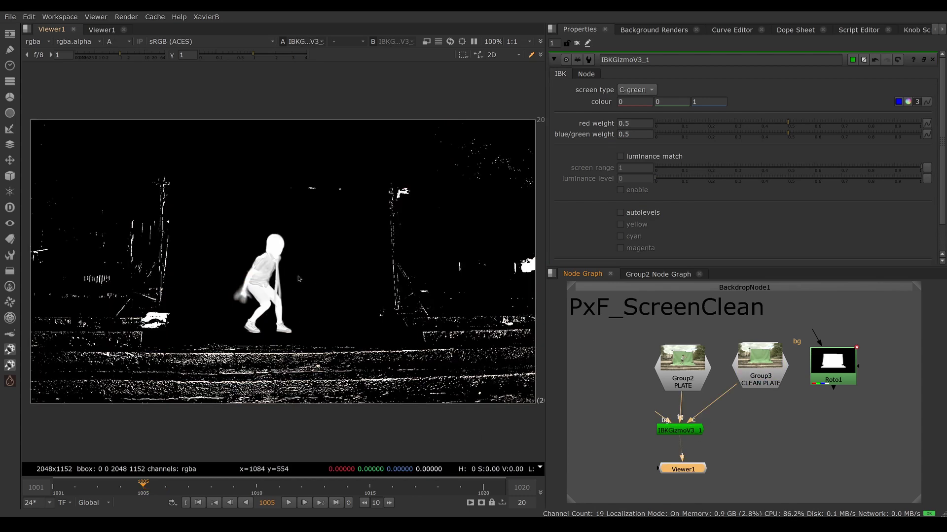
Step: Disconnect the clean plate from the IBKGizmo, and set its screen type to pick with the green beside the boy sampled as colour
drag(691, 419, 725, 425)
click(681, 431)
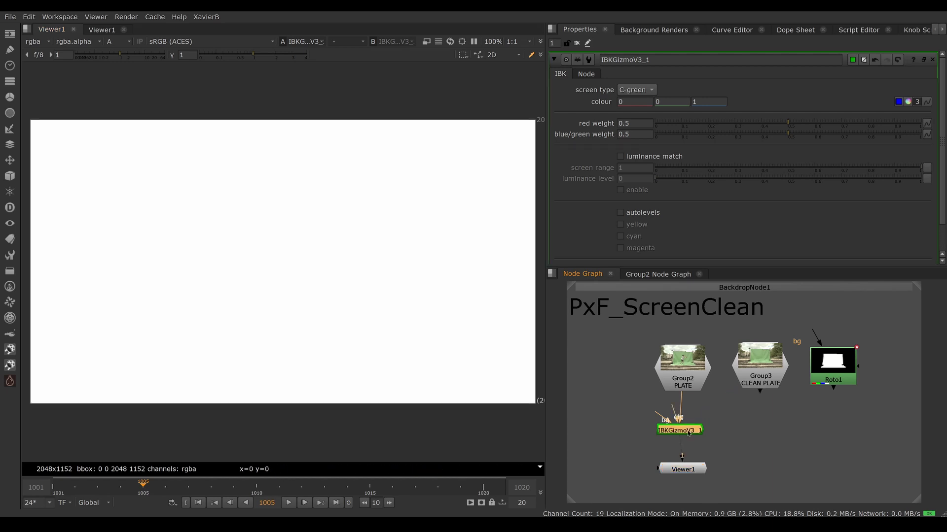
key(a)
click(636, 90)
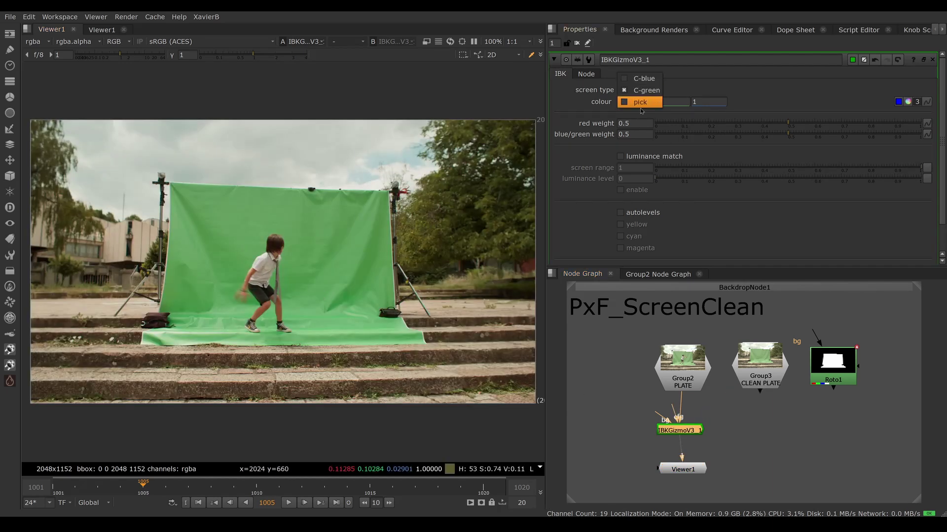
click(636, 91)
click(636, 89)
click(638, 102)
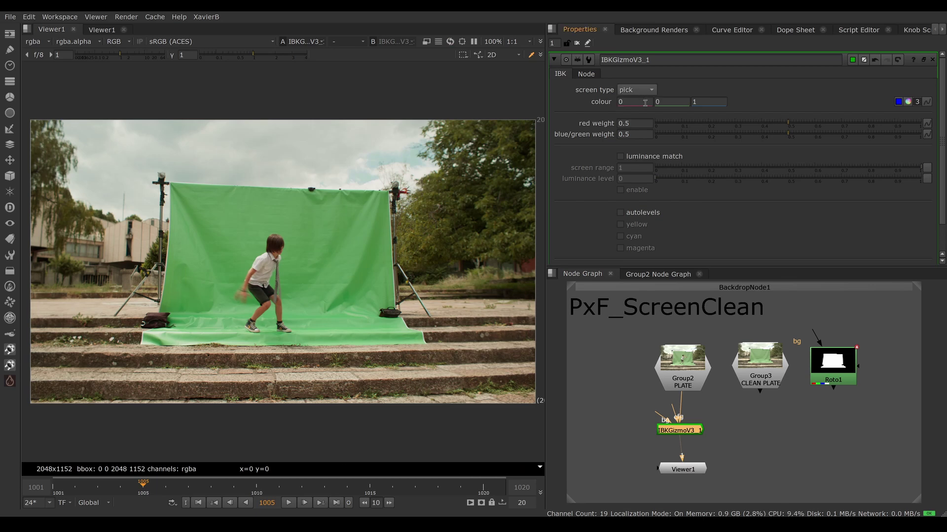
ctrl+click(296, 272)
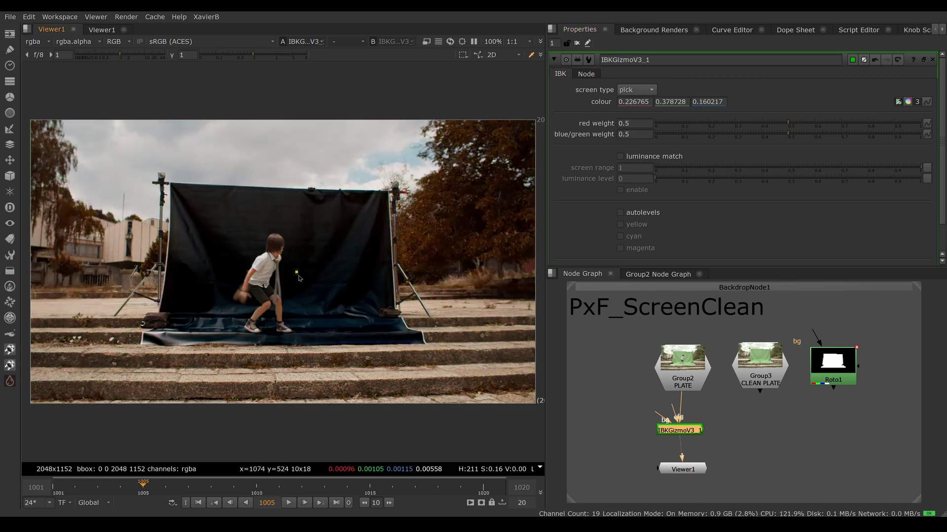
Step: Inspect the picked-colour key's alpha channel with the viewer gamma set to 1.85
key(a)
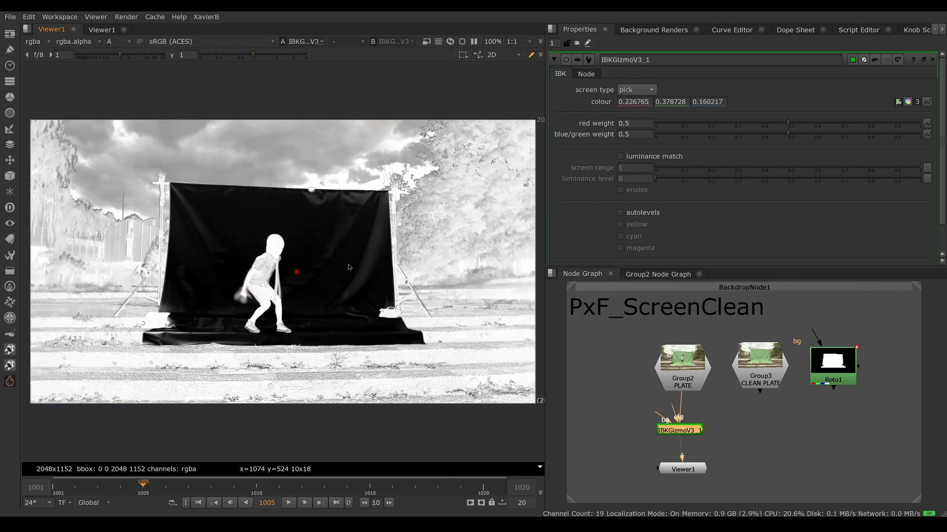
click(273, 57)
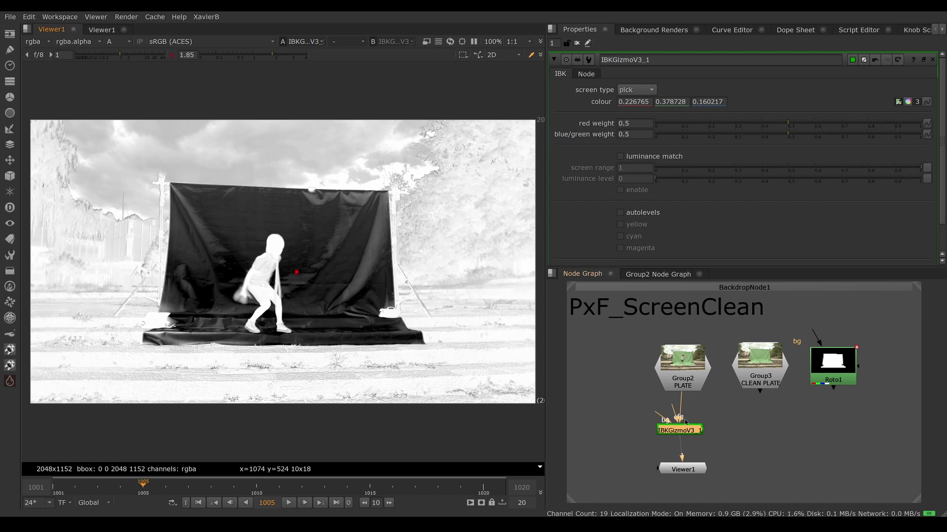
Step: Reconnect the IBKGizmo's c input to the CLEAN PLATE node and set the screen type back to C-green
drag(676, 420, 760, 368)
click(636, 89)
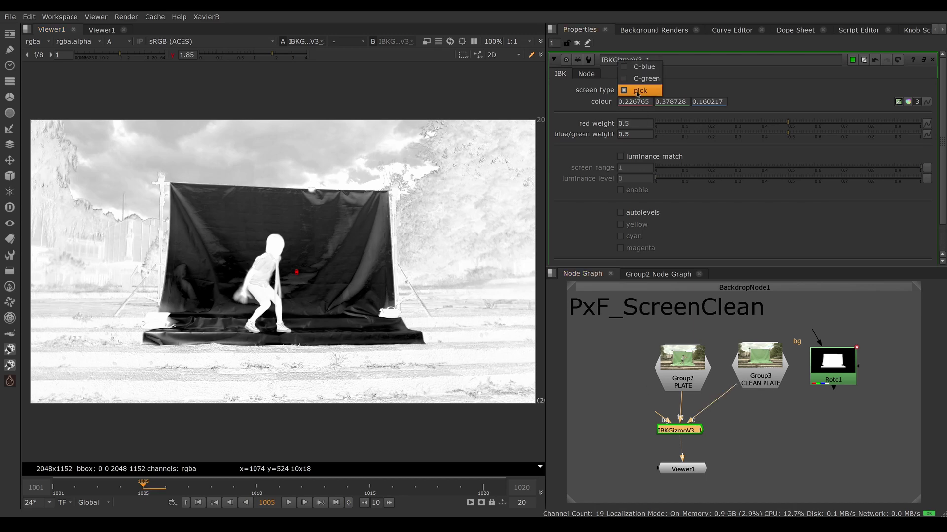
click(636, 65)
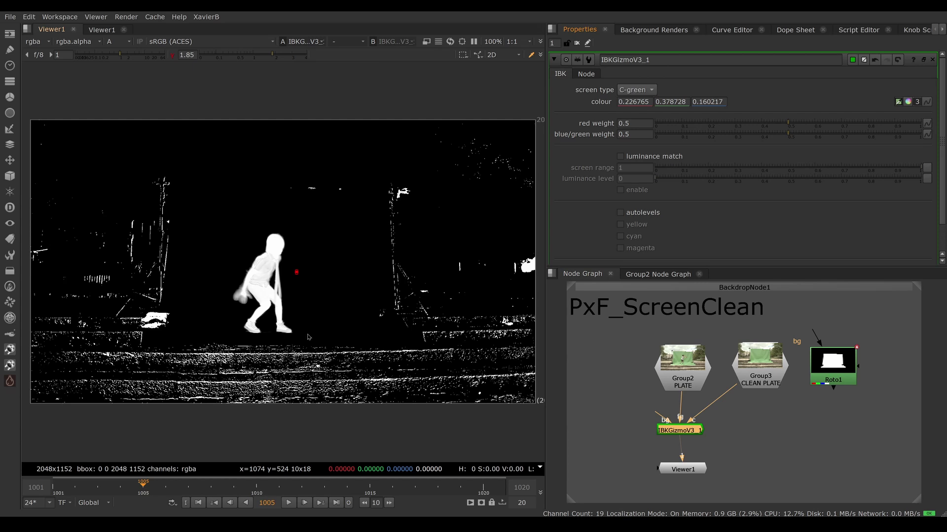
Step: Restore the viewer's default gamma and RGB display, and align the IBKGizmo directly beneath the PLATE node
click(172, 56)
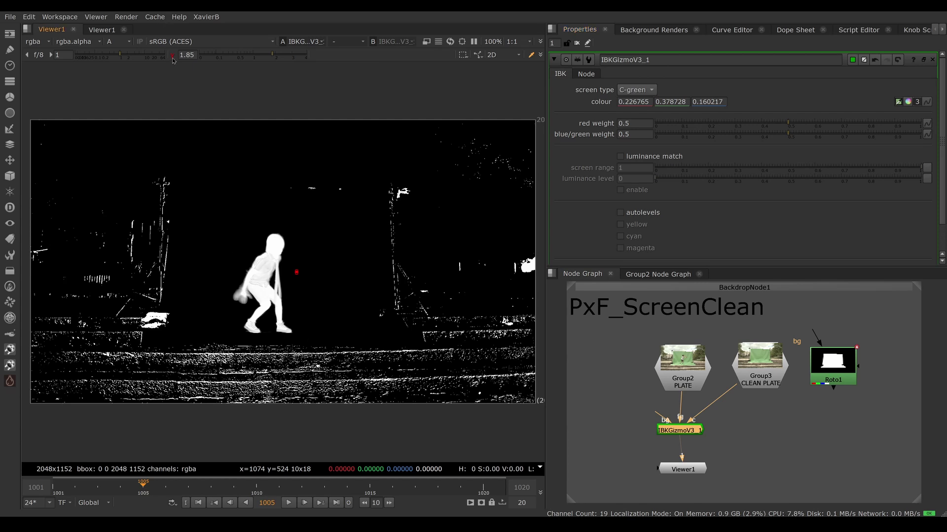
key(a)
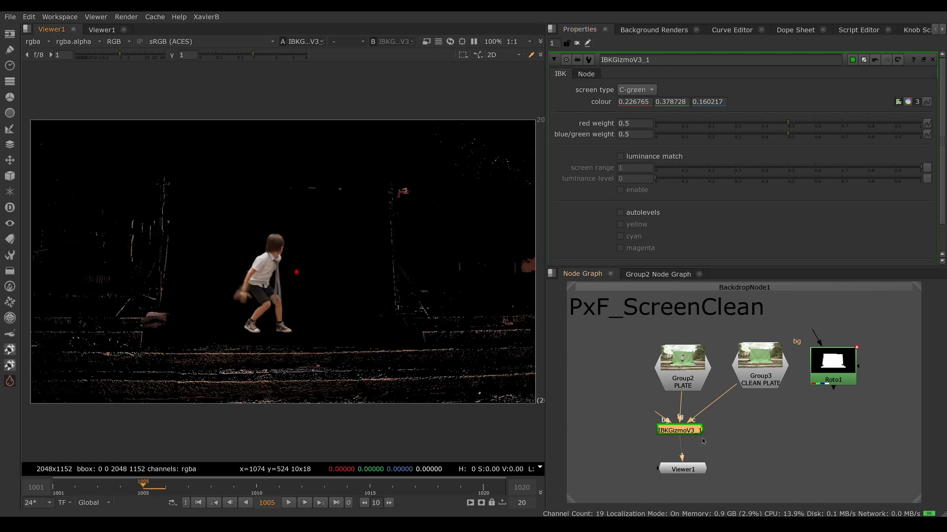
drag(679, 431, 683, 430)
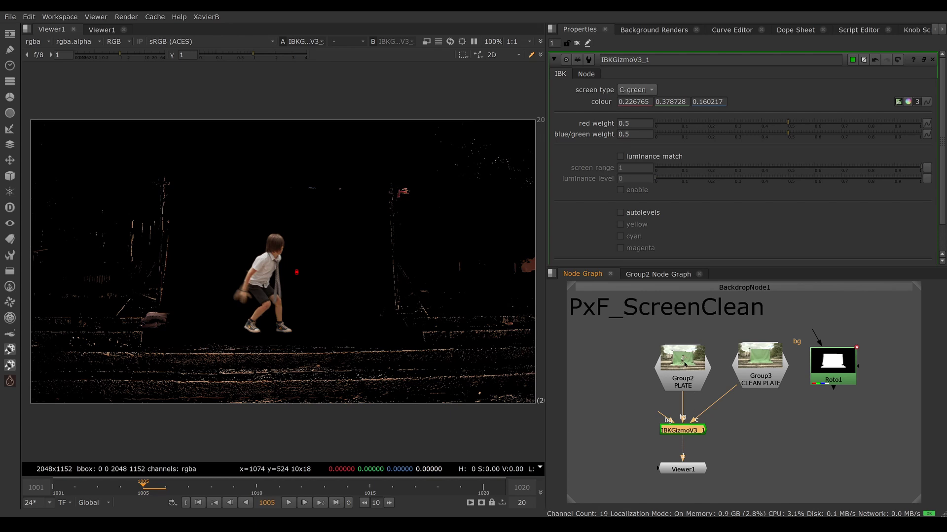
Step: View the CLEAN PLATE node and the original PLATE node in the viewer for comparison
click(764, 385)
key(1)
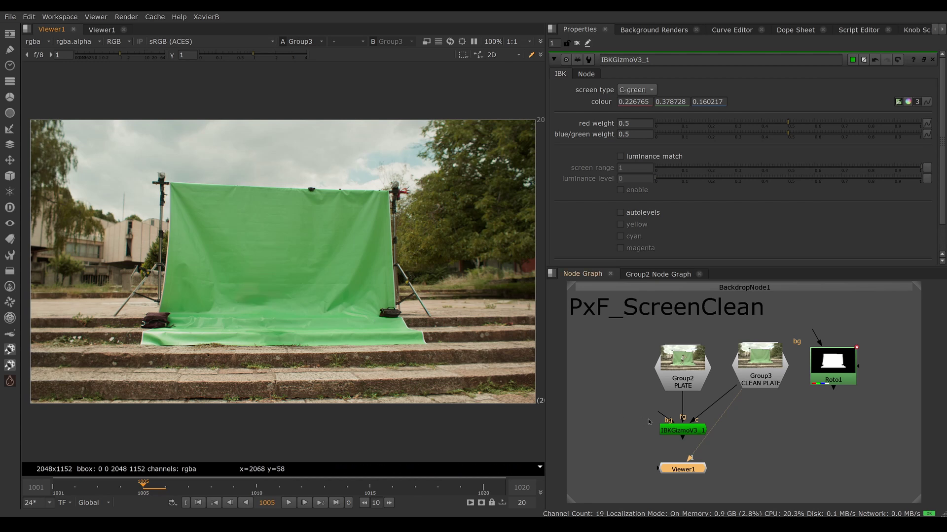
click(674, 431)
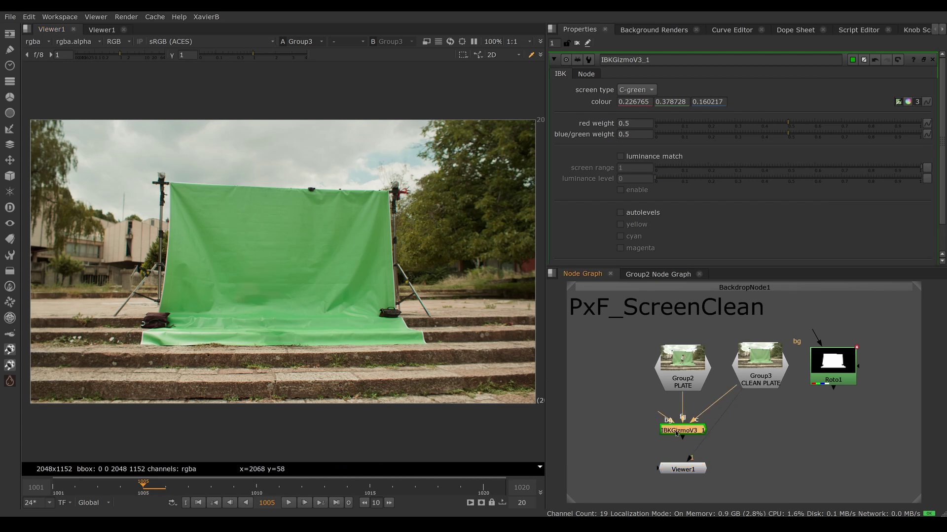
click(727, 440)
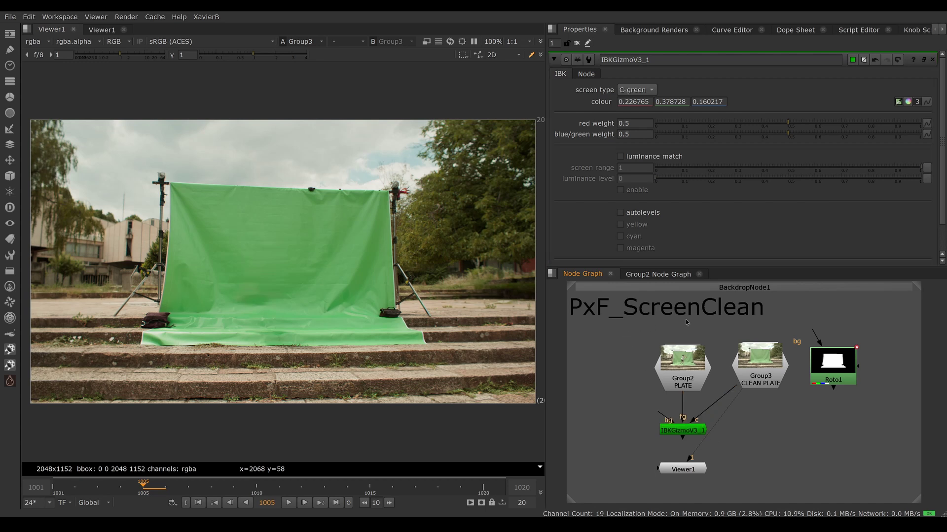
key(1)
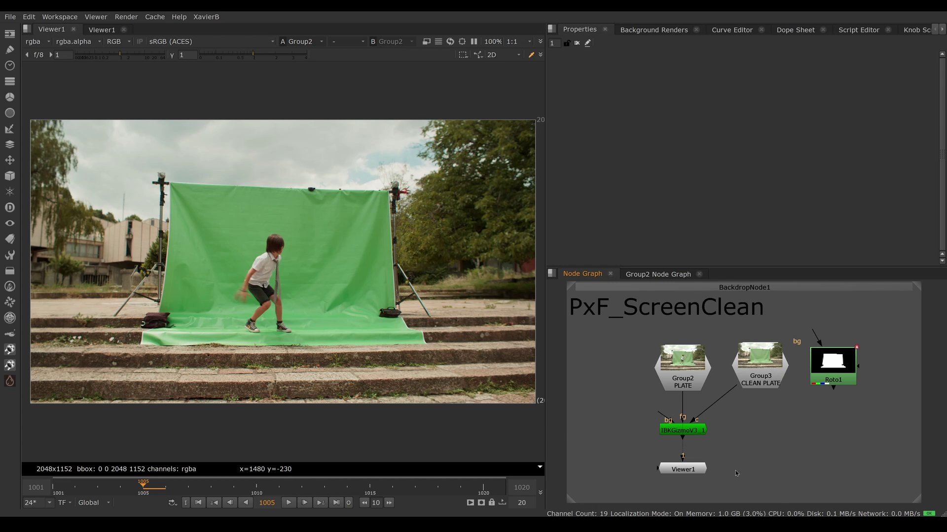
Step: Add a PxF_ScreenClean node, wiring its plate input to PLATE and its clean_plate input to CLEAN PLATE
click(10, 381)
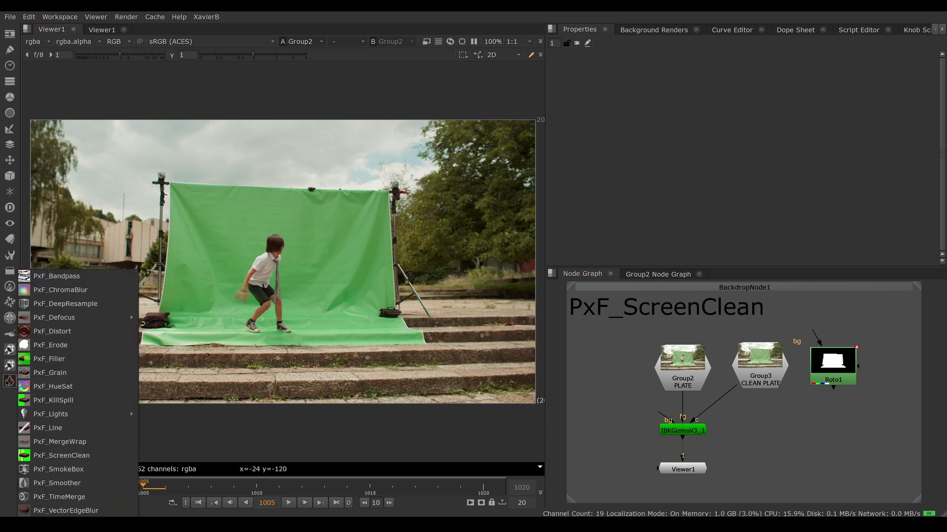
click(68, 461)
drag(734, 440, 693, 381)
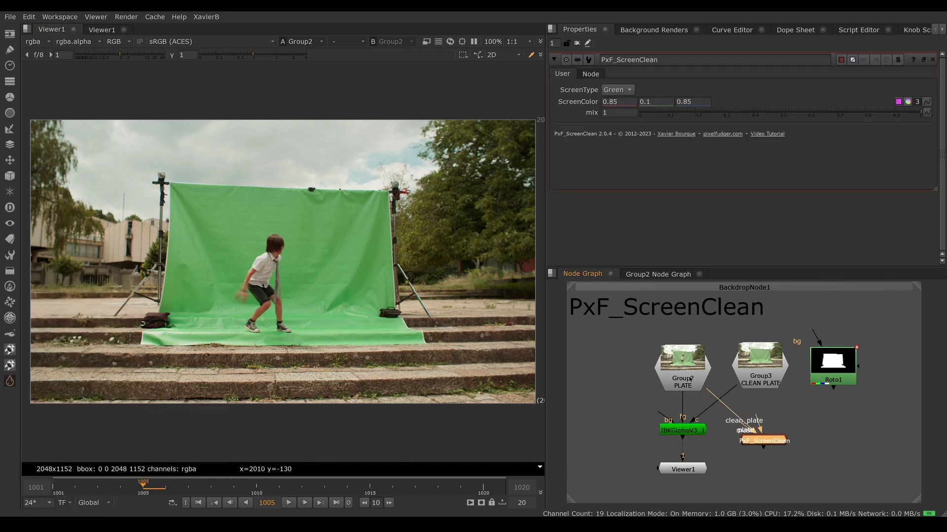
drag(765, 428, 764, 376)
drag(766, 437, 764, 444)
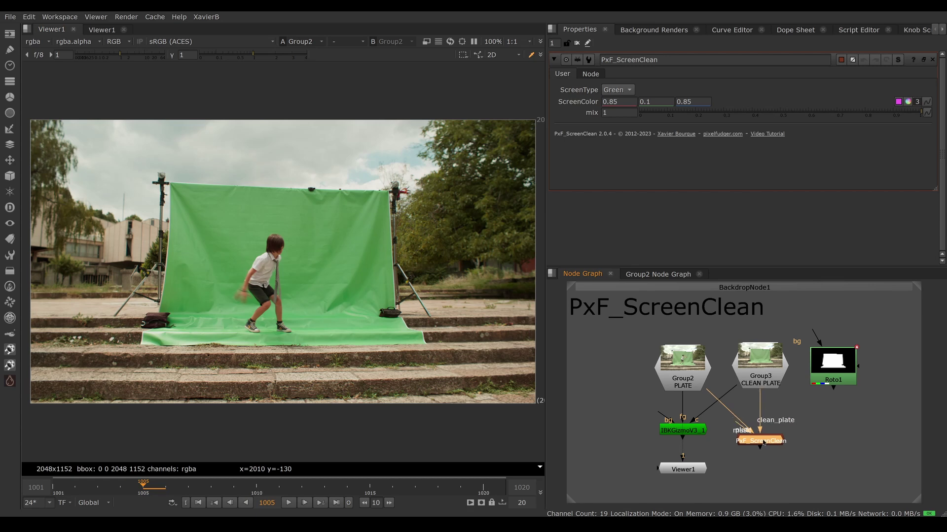
Step: View the PxF_ScreenClean output and sample a green screen area beside the boy as ScreenColor, about 0.236, 0.392, 0.170
key(1)
click(764, 441)
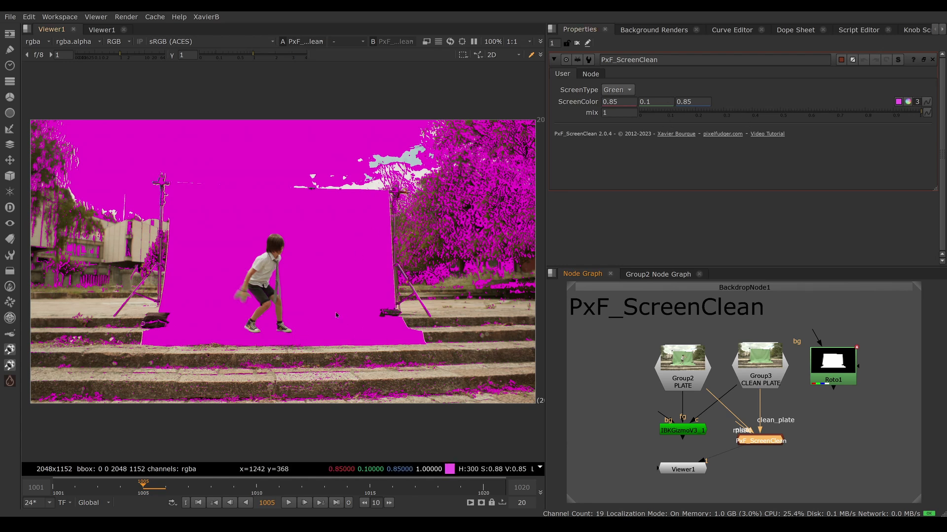
click(898, 101)
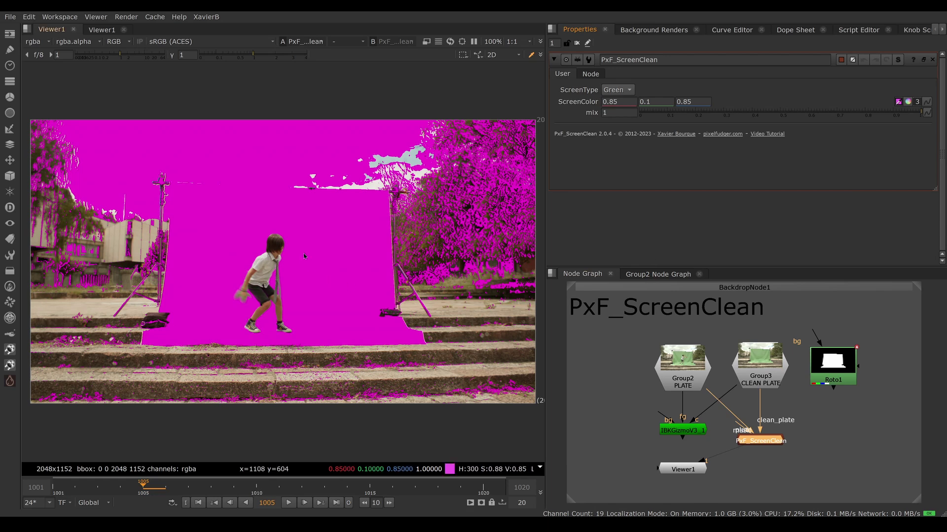
ctrl+shift+drag(295, 229, 348, 305)
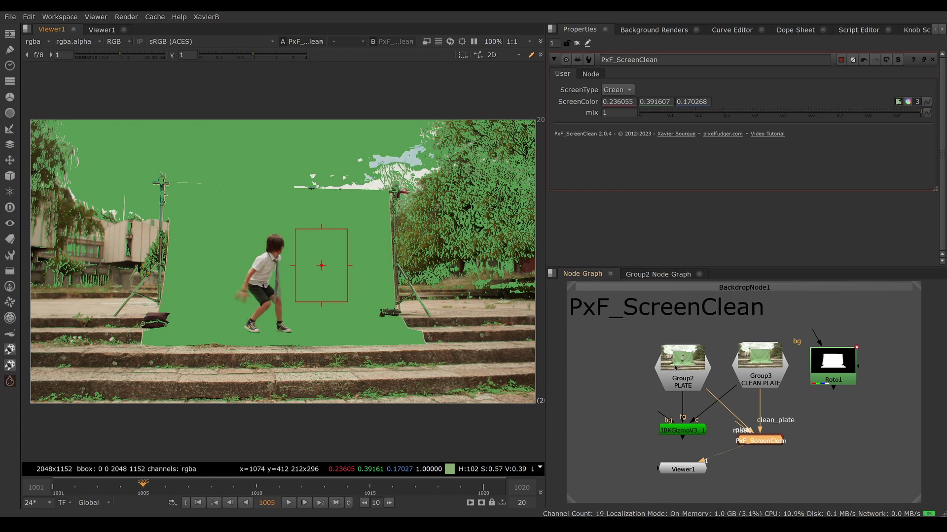
click(898, 102)
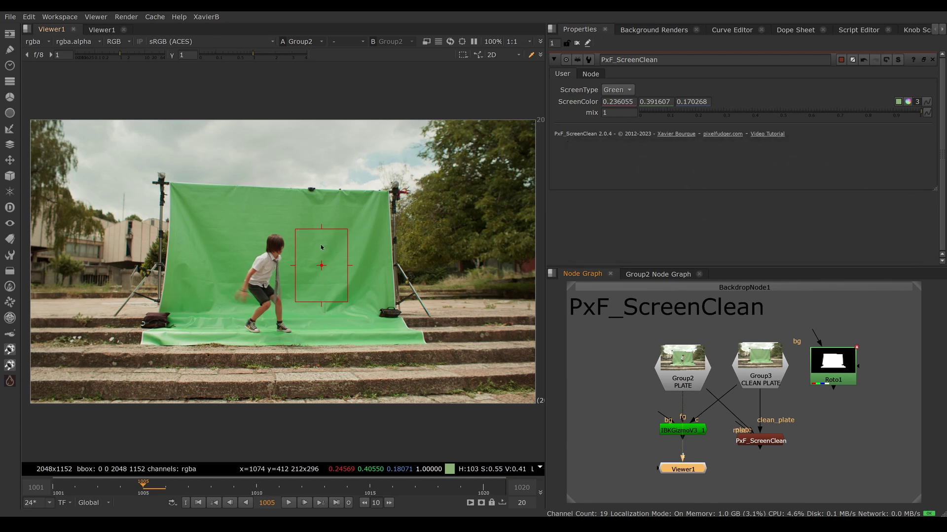
Step: View the PxF_ScreenClean output in the viewer and select that node
key(1)
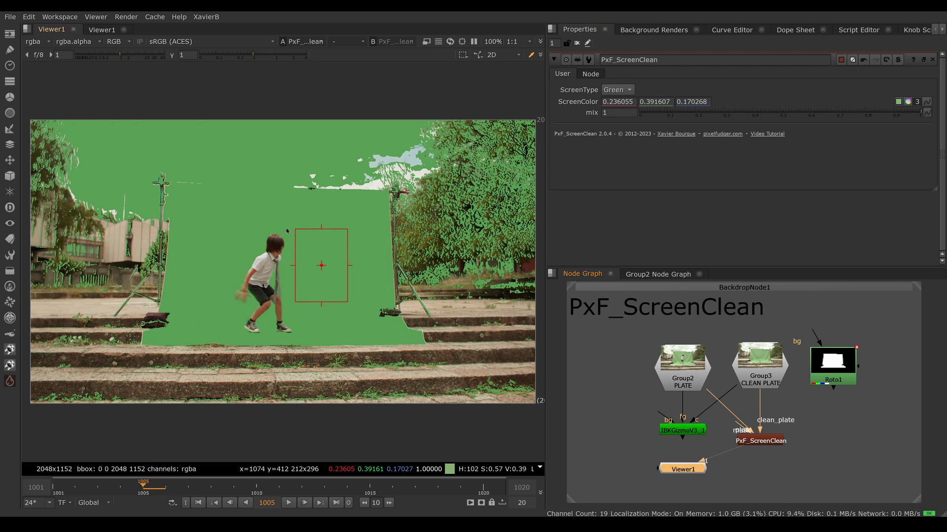
click(777, 439)
Step: Try a darker ScreenColor on PxF_ScreenClean with its HSV value at 0.11, and inspect the boy's edges and motion-blurred hand up close
click(907, 101)
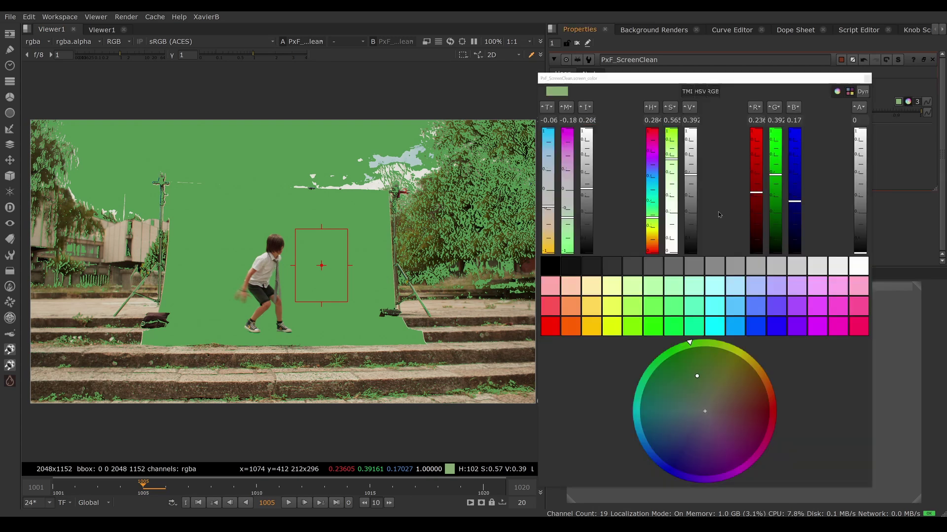
drag(690, 175, 690, 214)
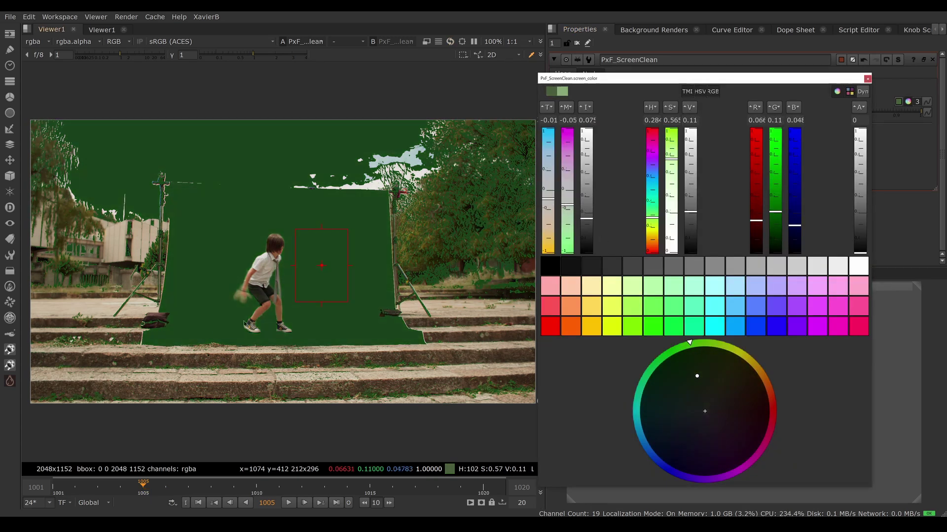
scroll(242, 311, up, 10)
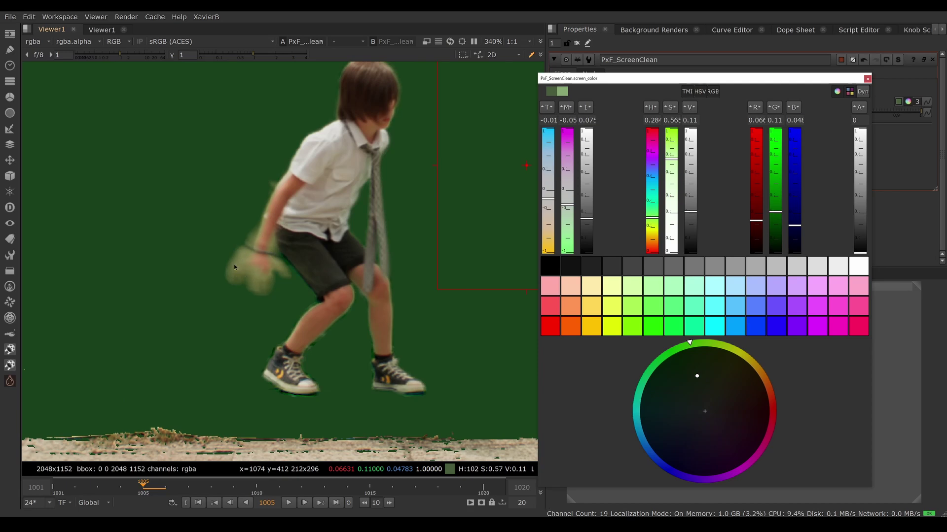
scroll(311, 324, down, 8)
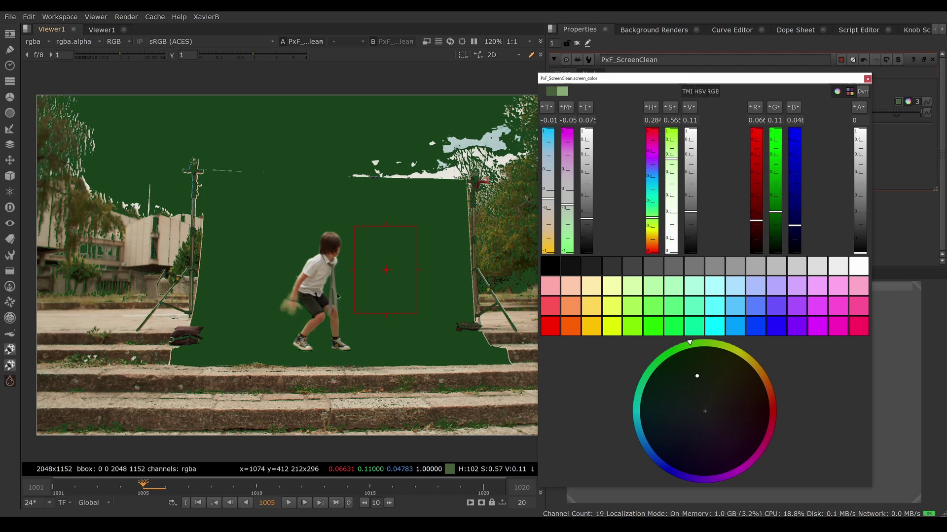
click(867, 79)
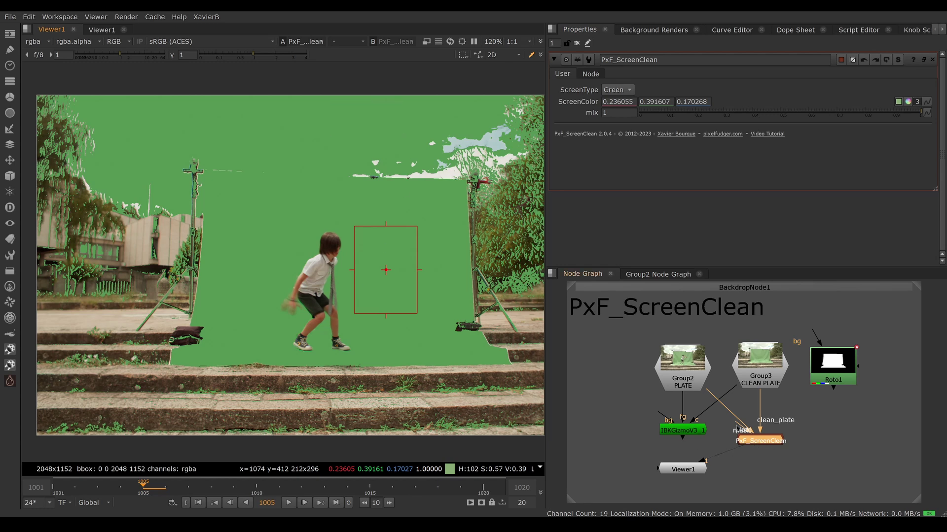
Step: Wire the PxF_ScreenClean mask input to Roto1 to limit the cleaning to the green screen area
drag(740, 430, 833, 367)
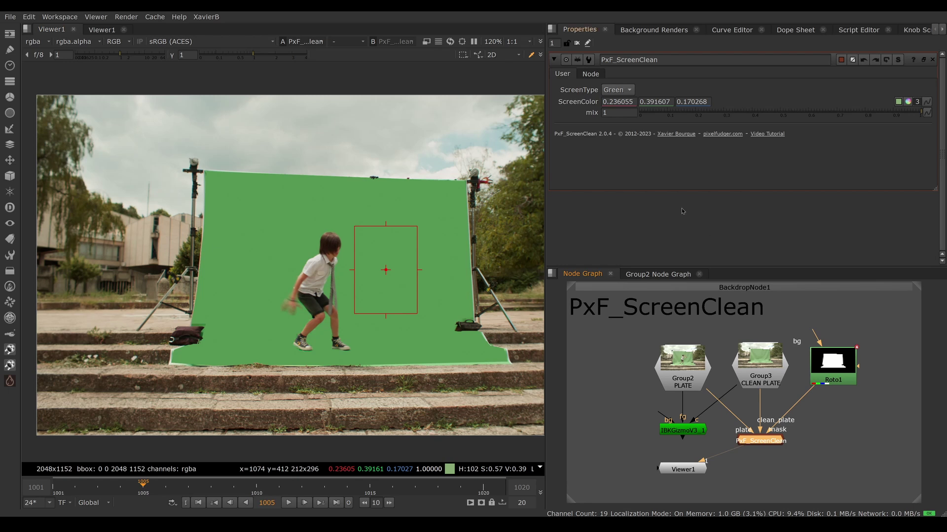
Step: Compare the original and cleaned screen by setting the PxF_ScreenClean mix to 0 and returning it to 1
click(619, 113)
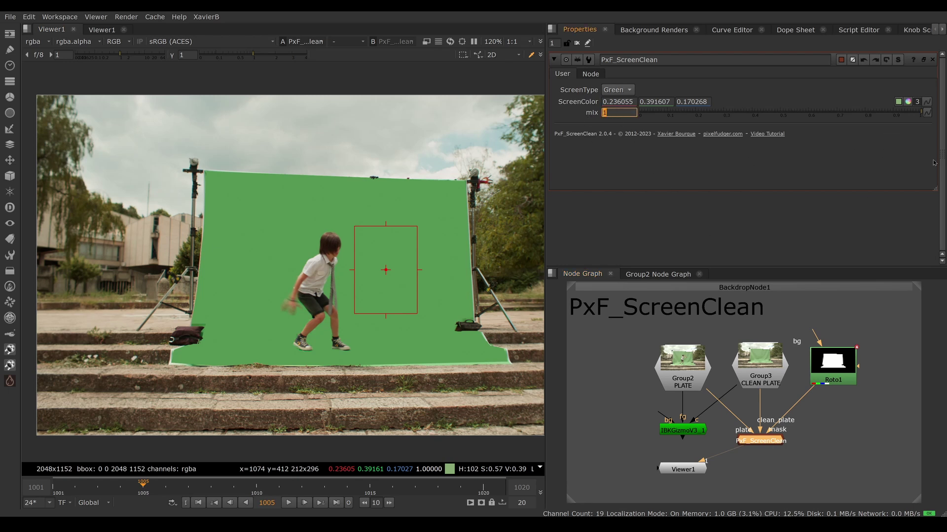
drag(920, 113, 584, 121)
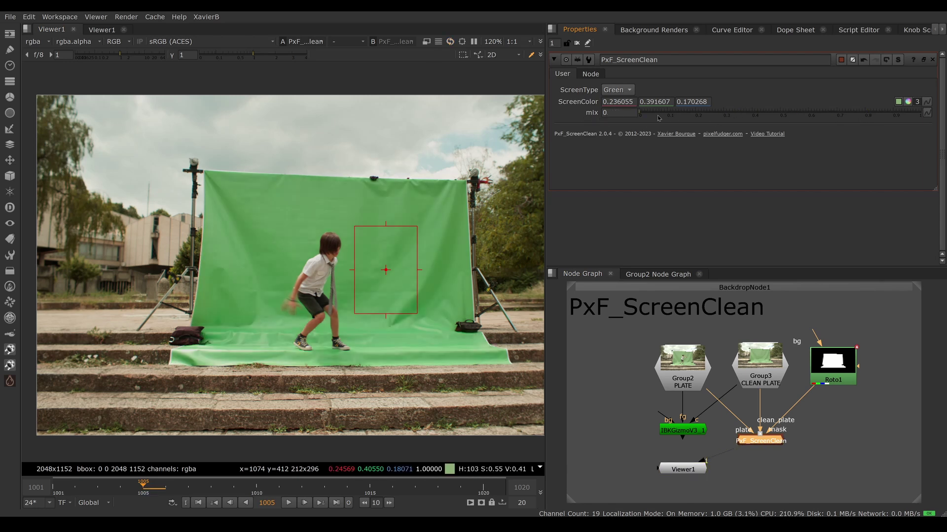
click(920, 114)
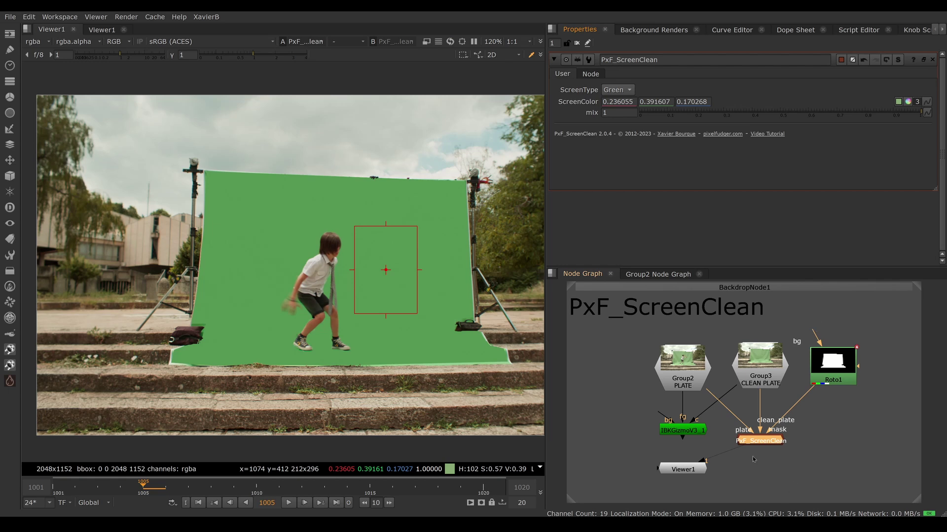
middle_drag(459, 406, 416, 395)
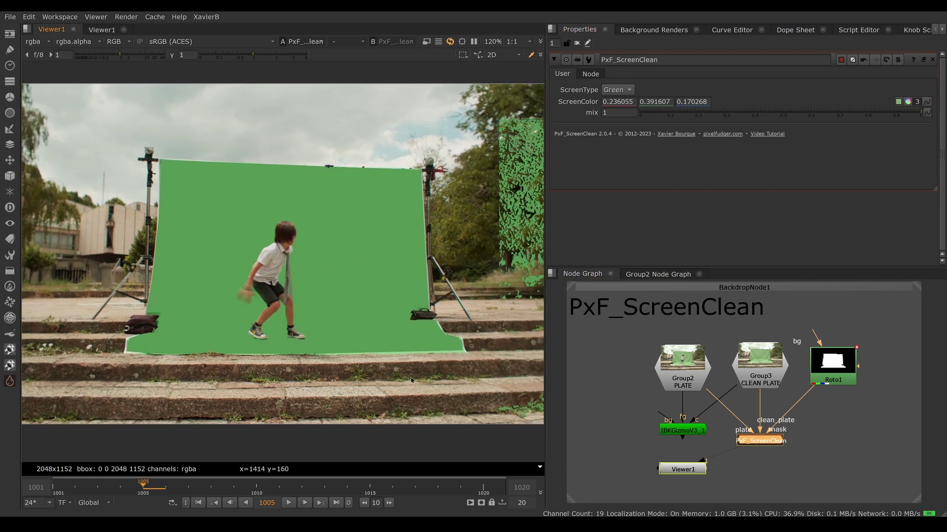